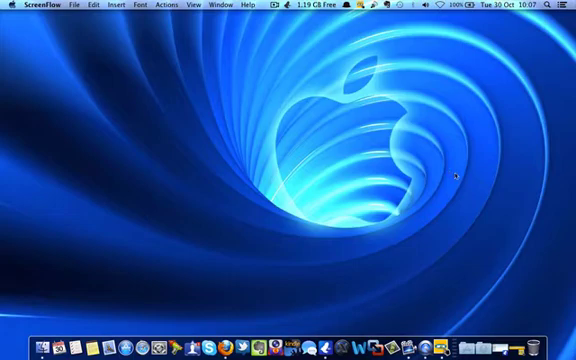
key(F4)
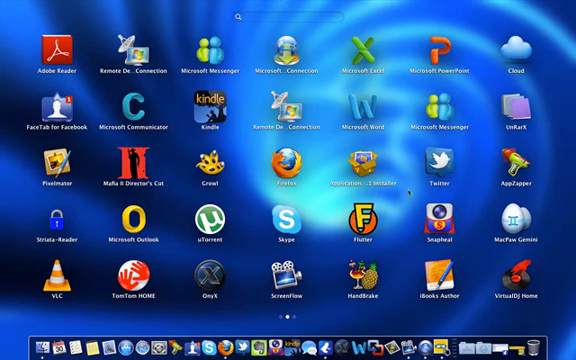
scroll(409, 190, right, 5)
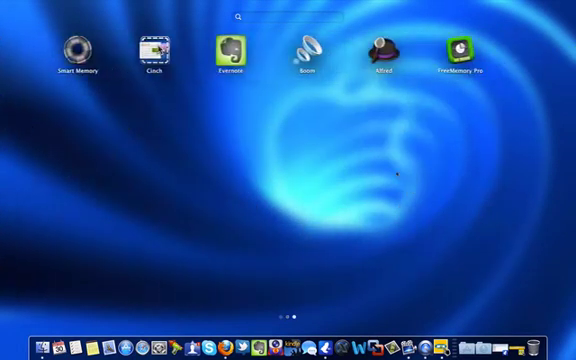
click(133, 48)
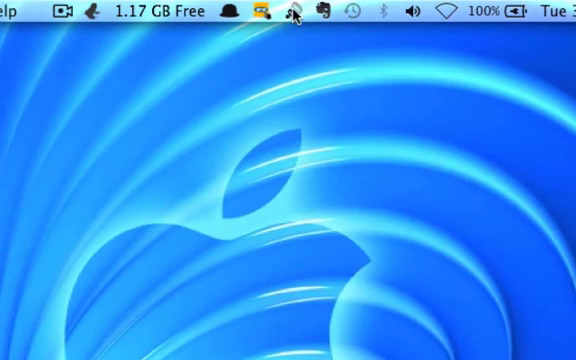
click(294, 12)
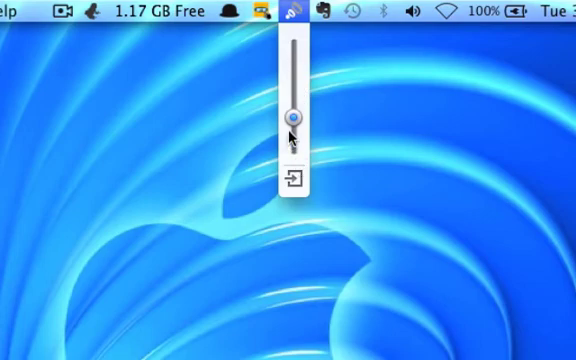
click(385, 88)
click(413, 11)
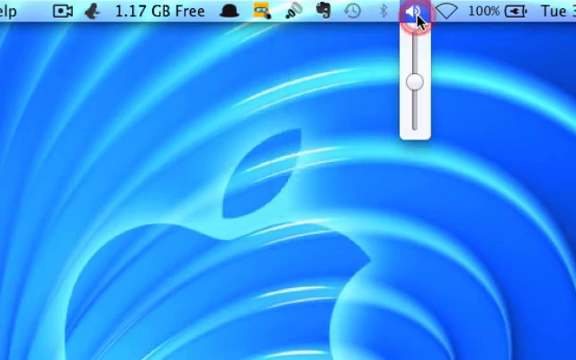
click(357, 12)
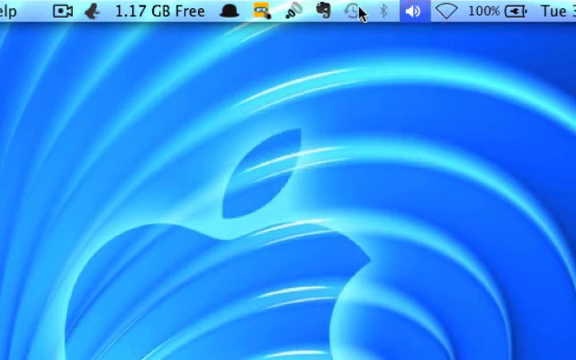
click(294, 11)
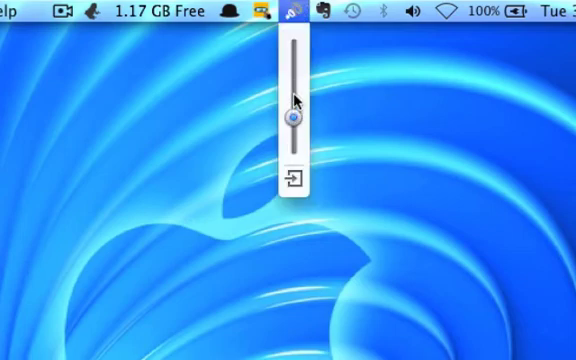
click(360, 104)
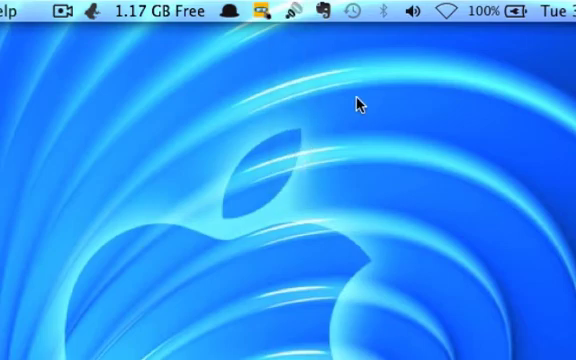